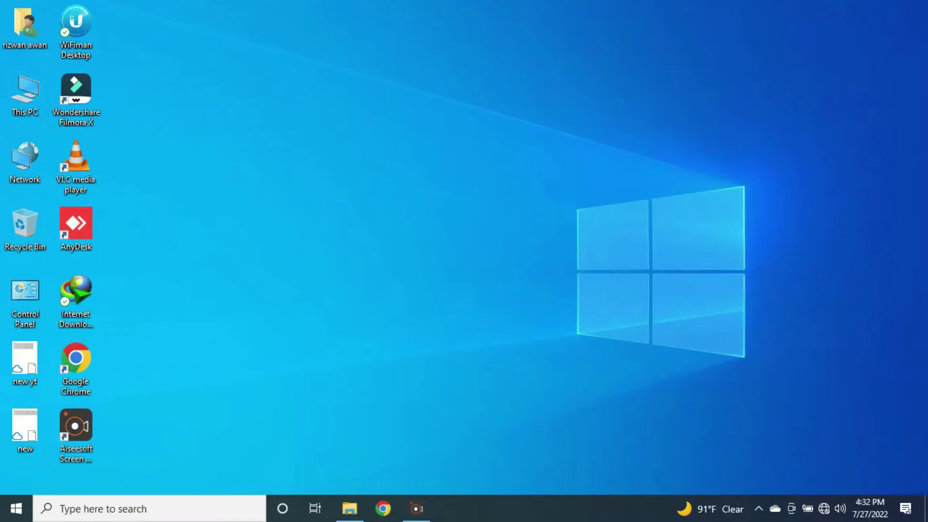
# Refresh the desktop and show the Wi-Fi list with TOTOLINK_N200RE connected but no internet.
pyautogui.rightClick(490, 176)
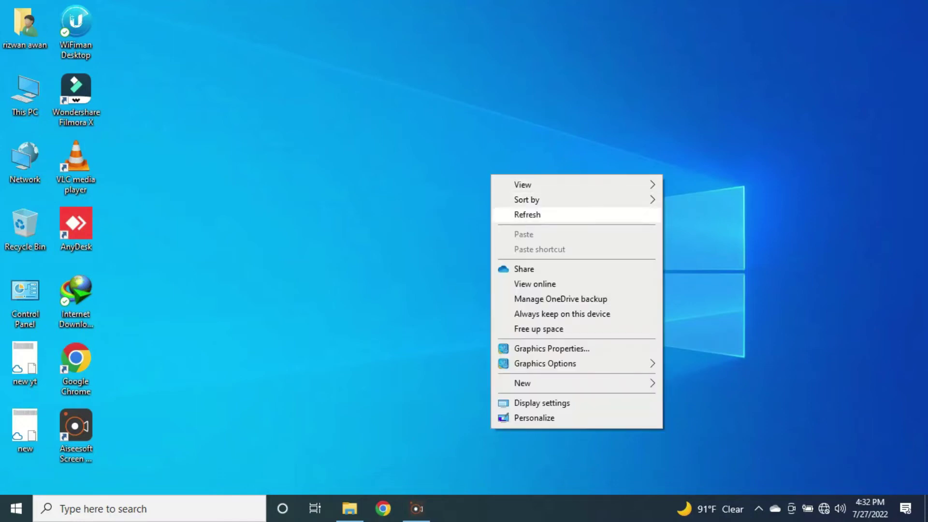
pyautogui.click(512, 213)
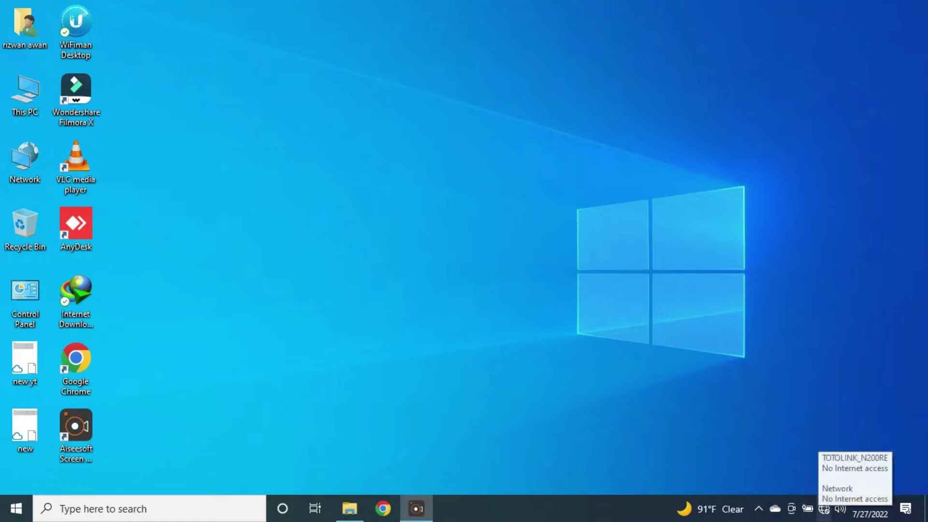
pyautogui.click(824, 508)
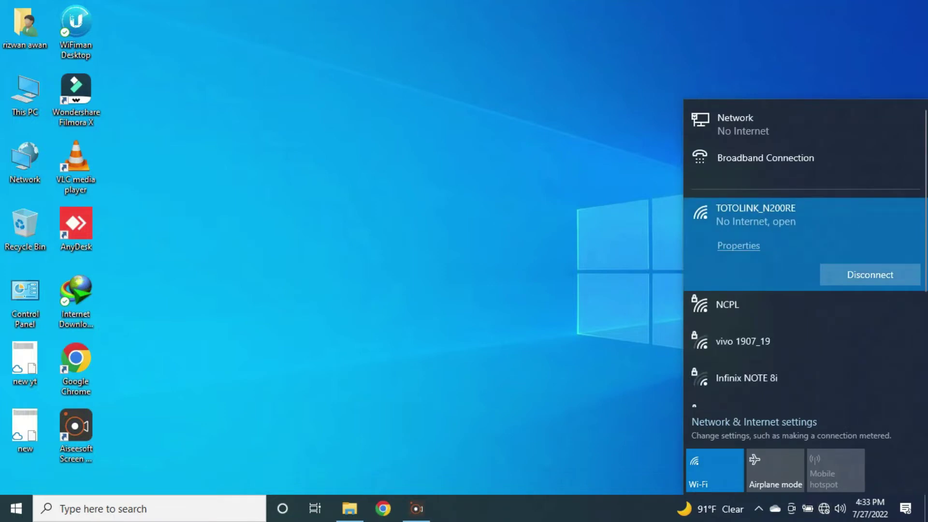
# Check the TOTOLINK_N200RE connection properties, then go to the Wi-Fi page of Network & Internet settings.
pyautogui.click(739, 246)
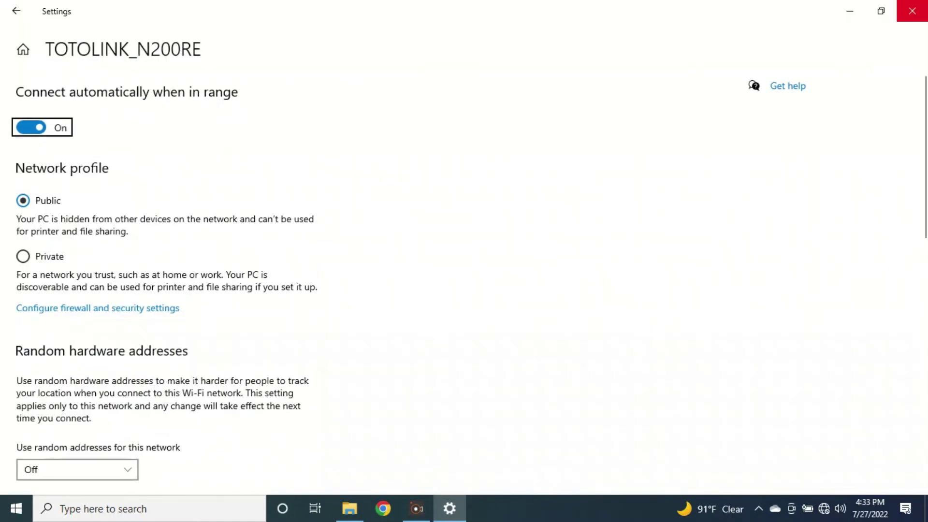
pyautogui.click(912, 11)
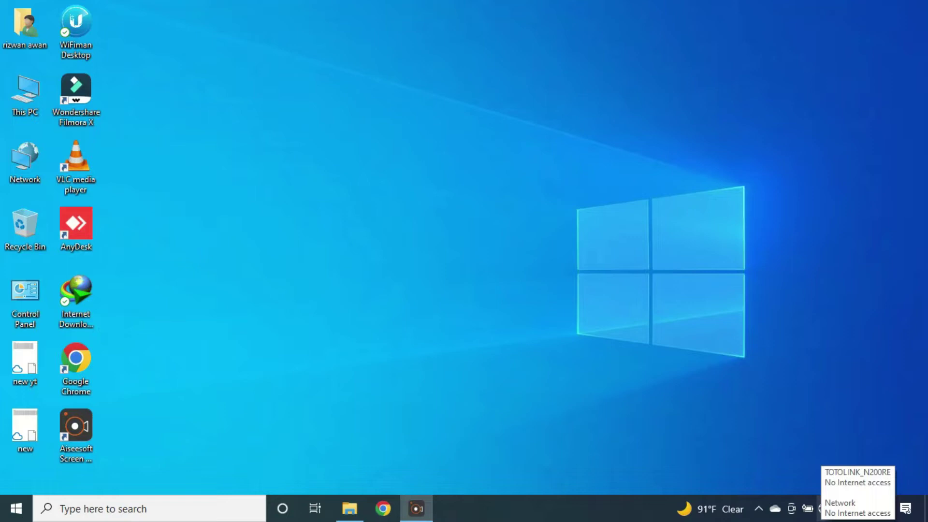
pyautogui.rightClick(823, 508)
pyautogui.click(816, 497)
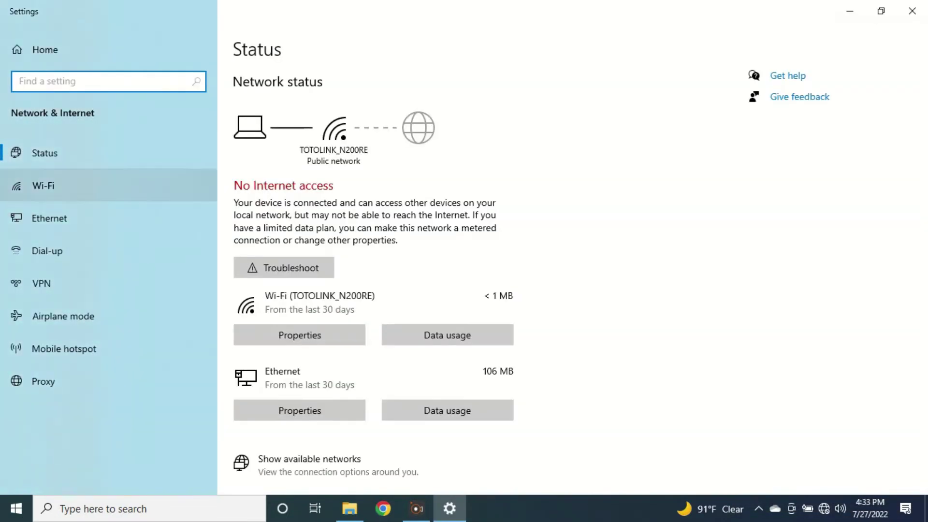
pyautogui.click(44, 186)
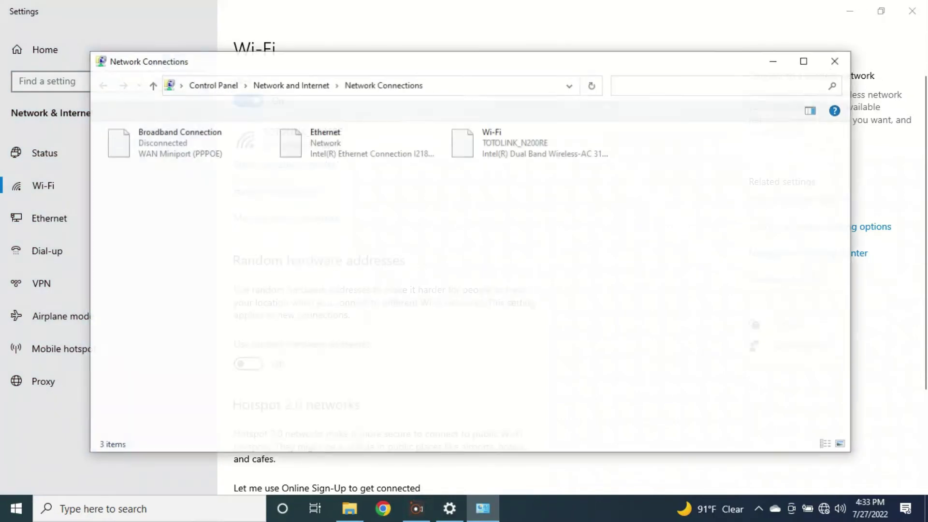
# Review the Wi-Fi details (IPv4 192.168.0.244, gateway 192.168.0.1), then close the dialogs and Network Connections.
pyautogui.click(528, 143)
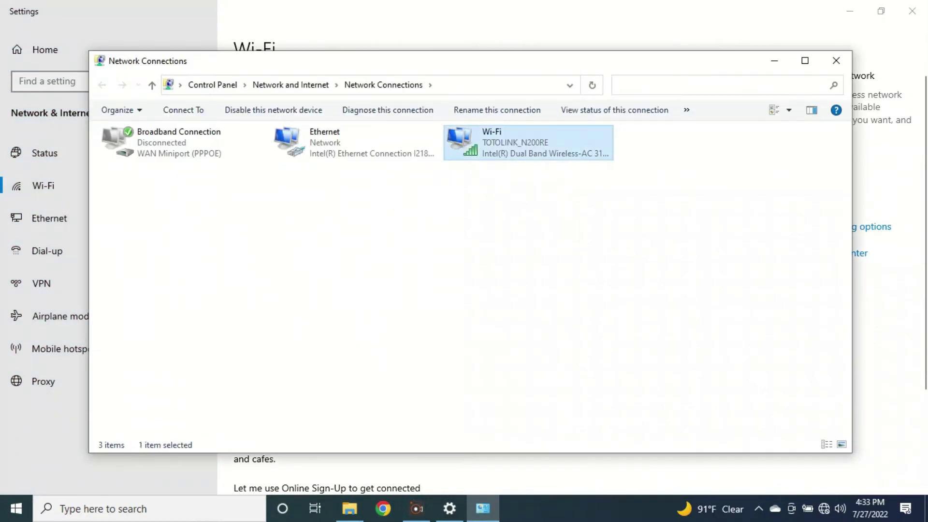
pyautogui.press('Return')
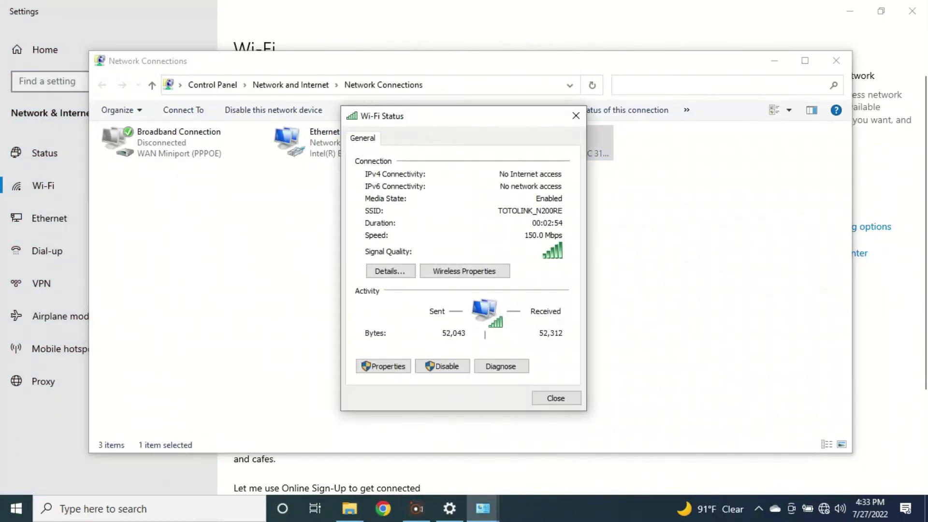
pyautogui.hotkey('alt', 'd')
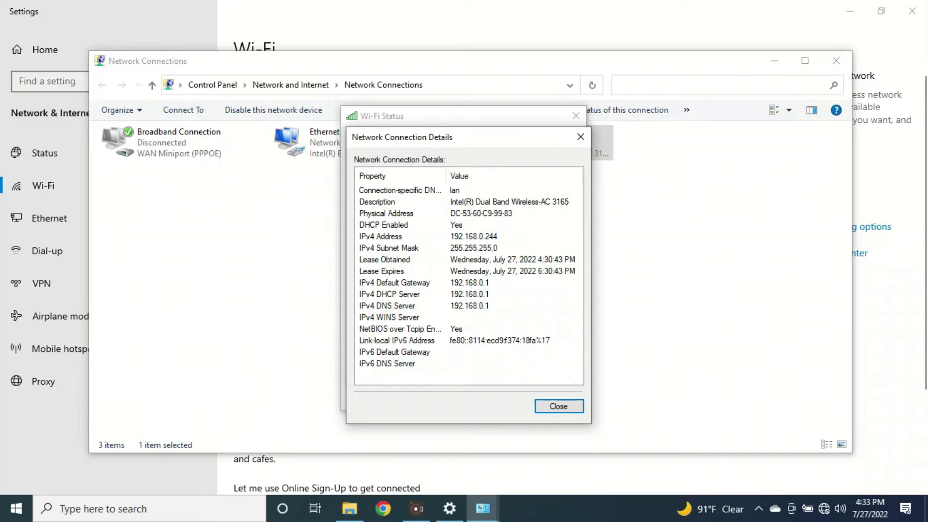
pyautogui.press('Return')
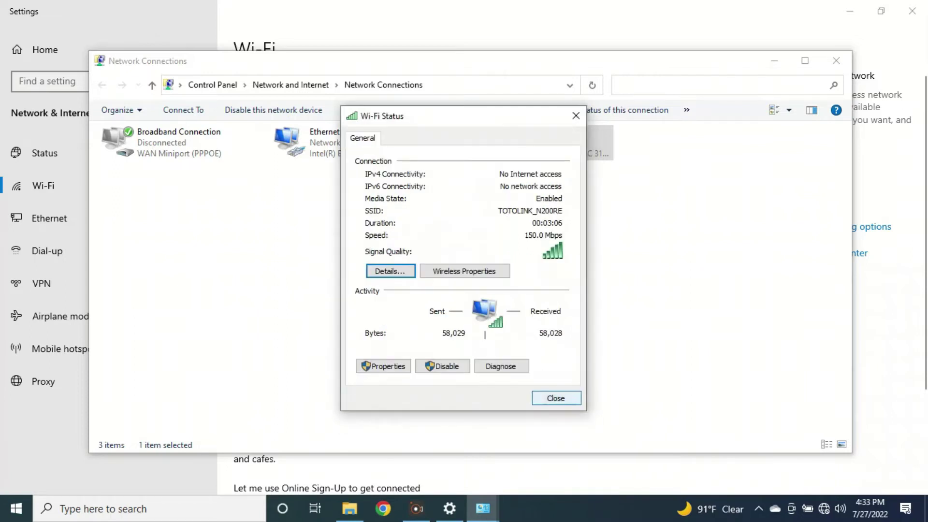
pyautogui.press('Escape')
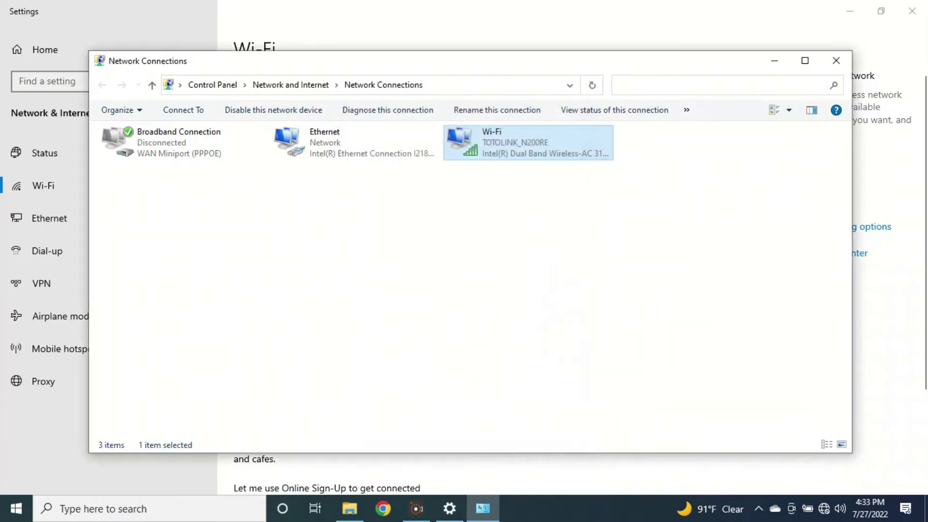
pyautogui.click(836, 61)
# Close Settings and launch Google Chrome on a new tab.
pyautogui.click(912, 10)
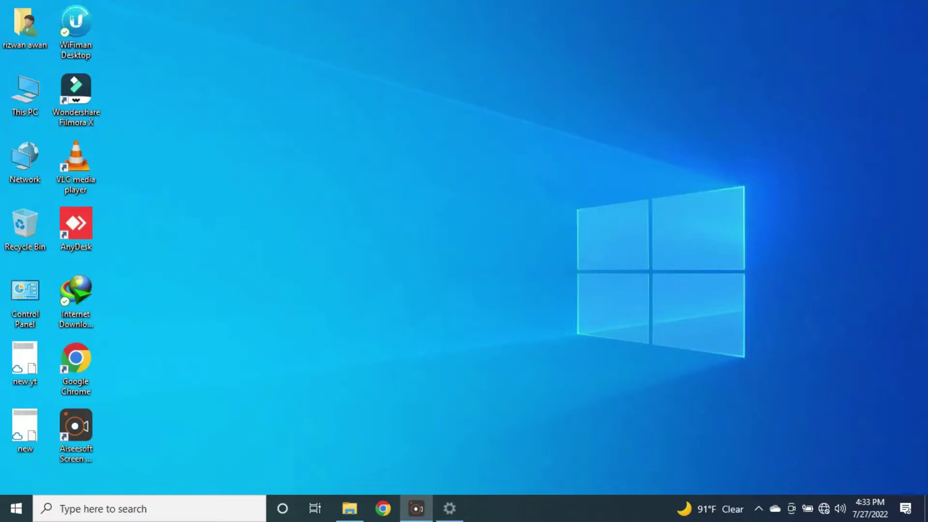
pyautogui.click(383, 508)
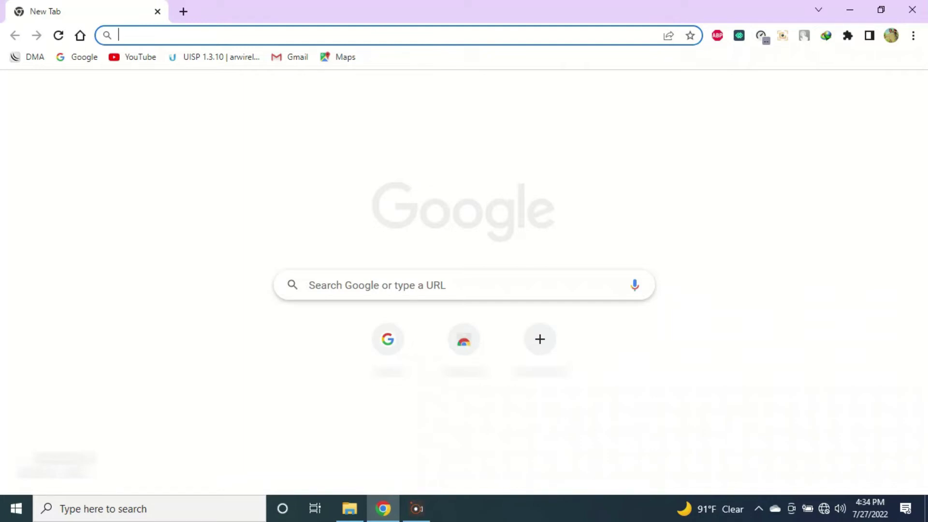
# Log in to the router admin at 192.168.0.1 with the admin password and skip the quick setup wizard.
pyautogui.write('192')
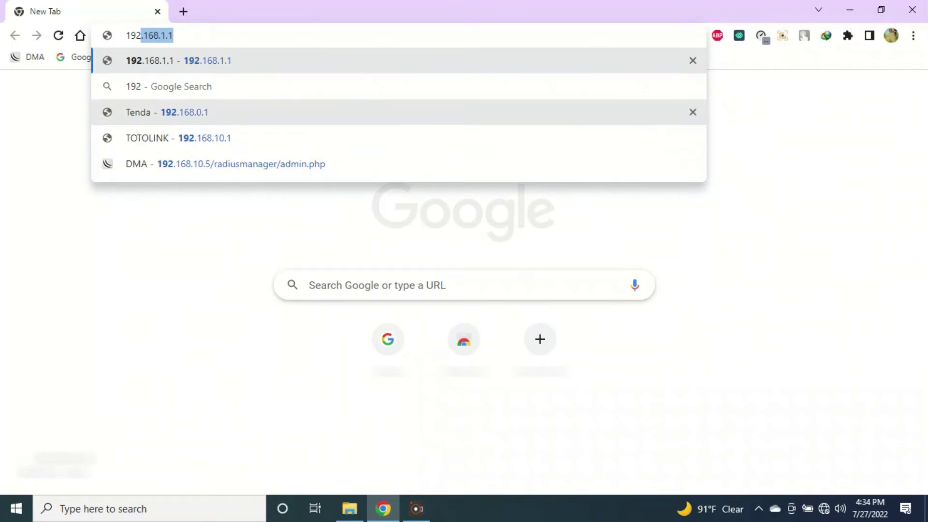
pyautogui.click(290, 112)
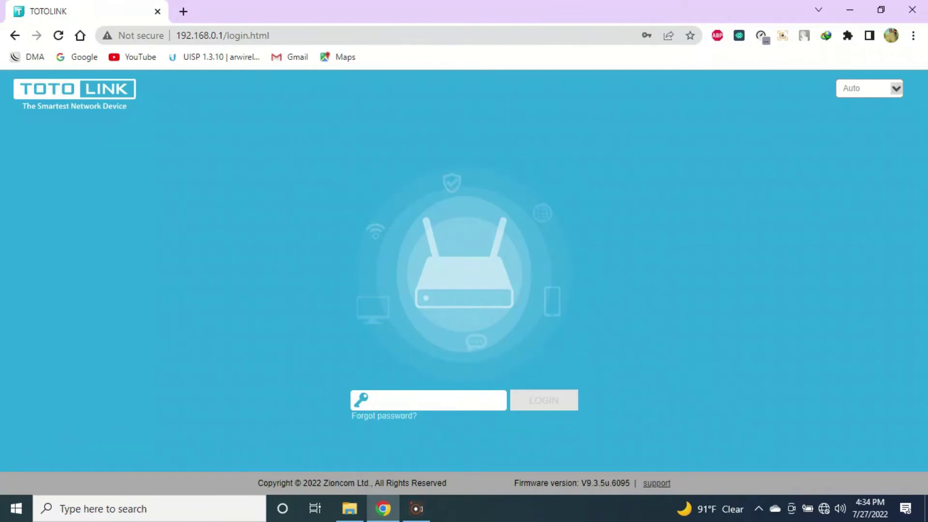
pyautogui.write('admin')
pyautogui.press('Return')
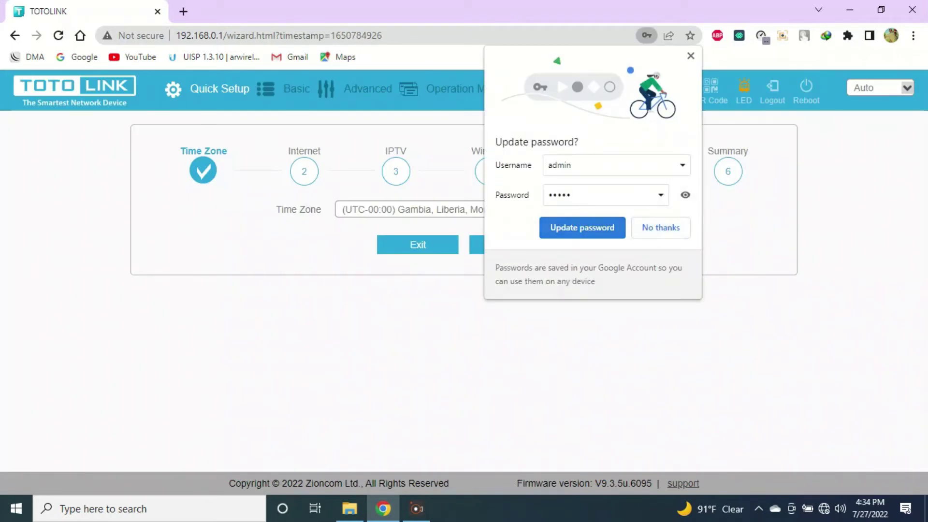
pyautogui.click(582, 227)
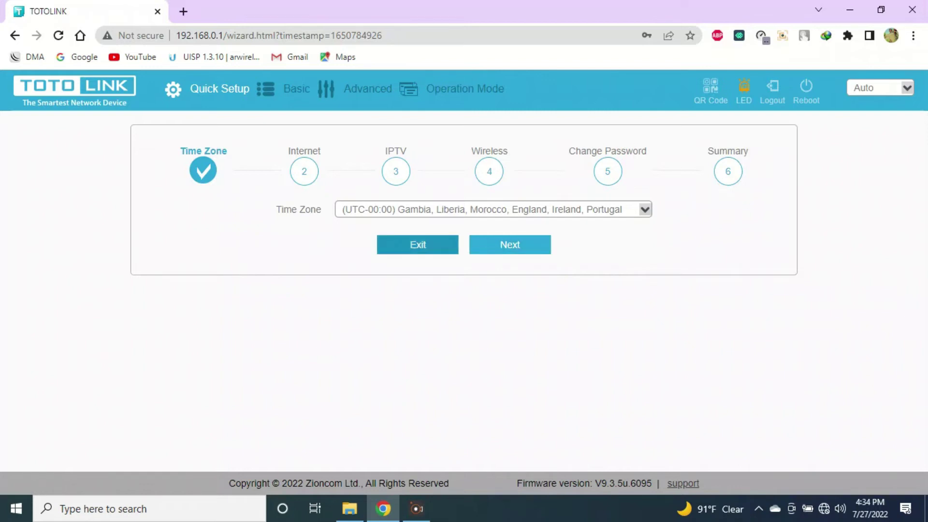
pyautogui.click(417, 245)
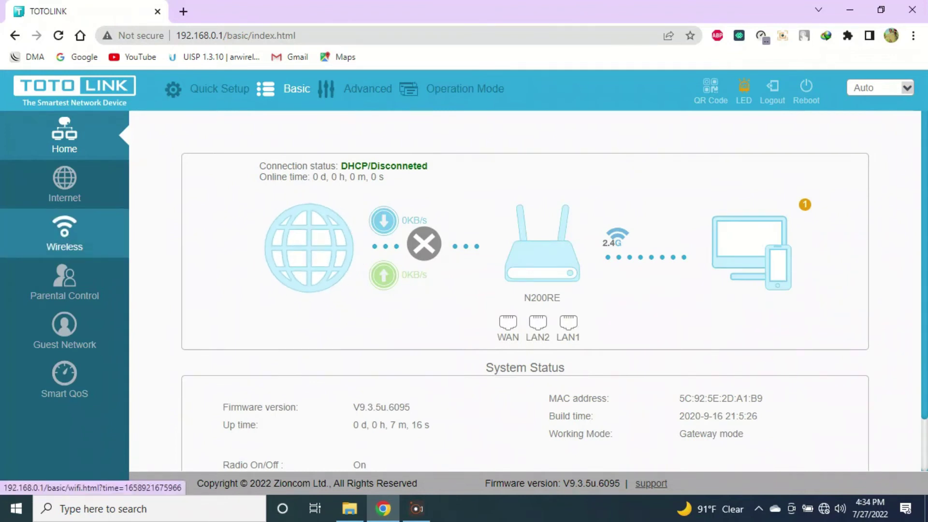
# On the Wireless settings page, turn on Wi-Fi encryption and enter the new Wi-Fi password.
pyautogui.click(64, 234)
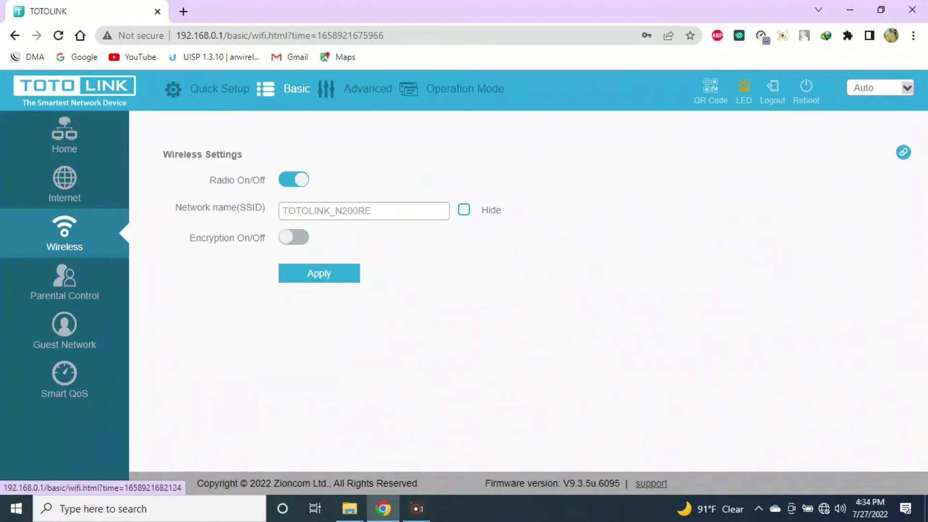
pyautogui.click(371, 210)
pyautogui.hotkey('ctrl', 'a')
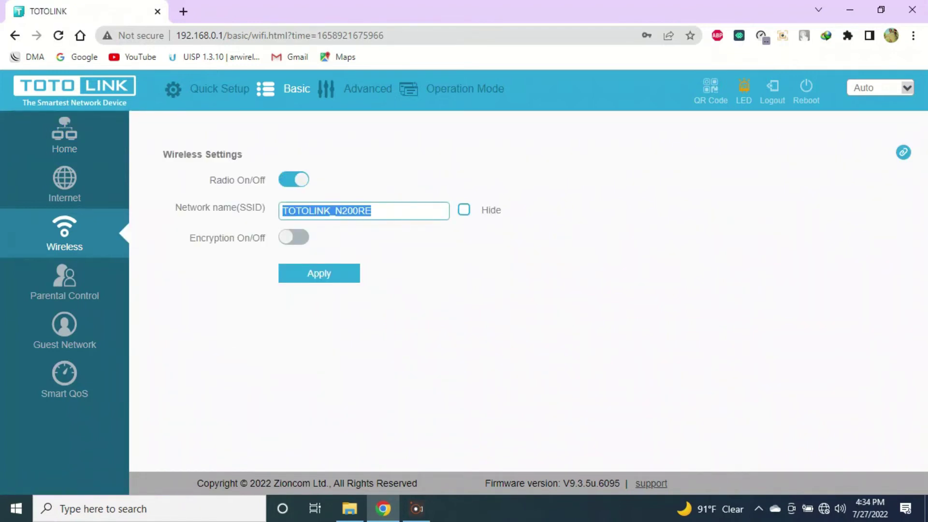
pyautogui.press('Right')
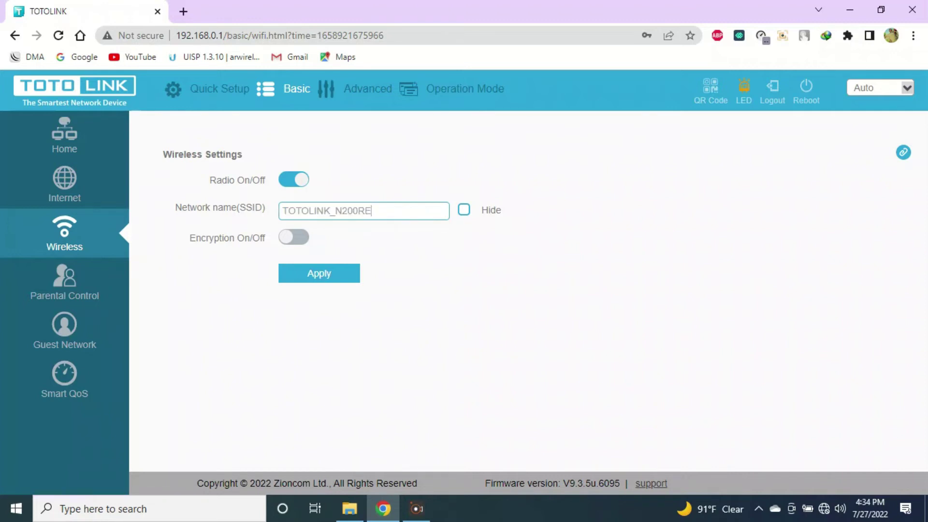
pyautogui.click(294, 236)
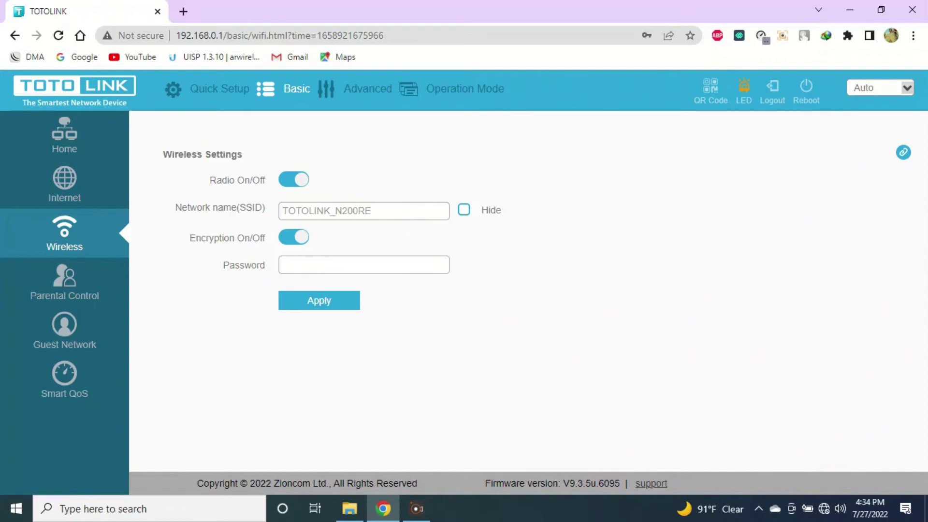
pyautogui.click(363, 265)
pyautogui.write('1')
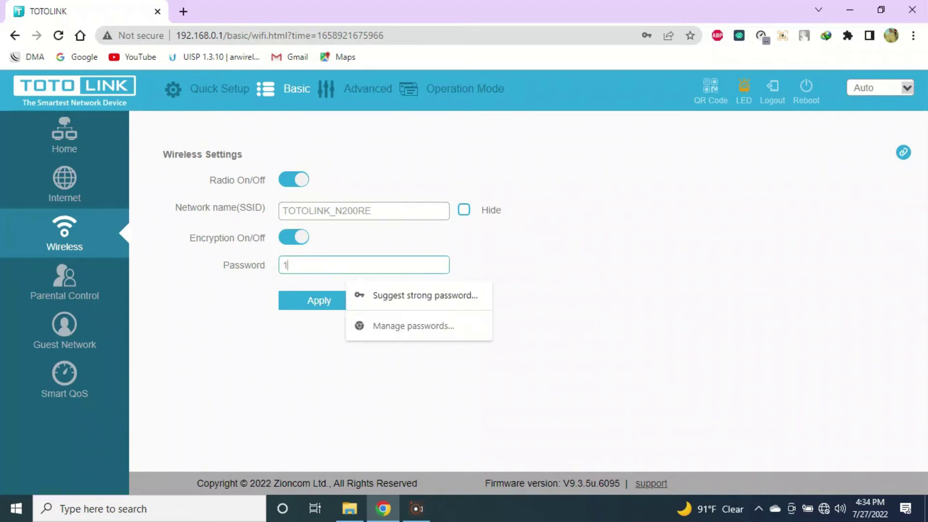
pyautogui.write('2345678')
# Replace the TOTOLINK_N200RE network name with the new name and apply the wireless settings.
pyautogui.hotkey('shift', 'Tab')
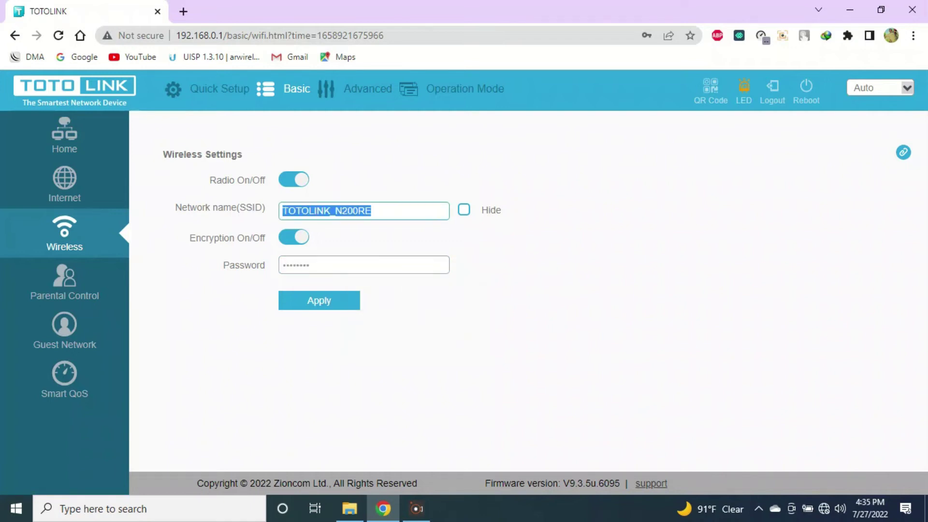
pyautogui.press('BackSpace')
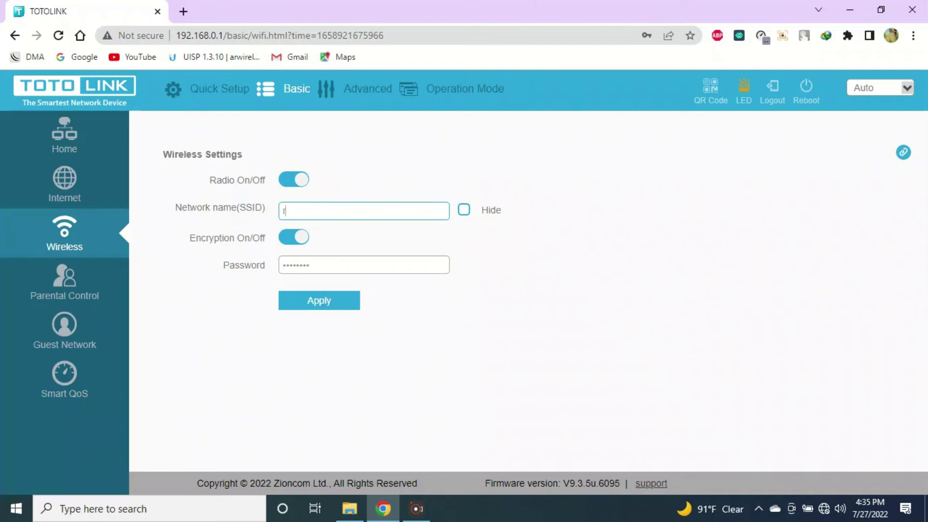
pyautogui.write('Rizwan')
pyautogui.press('Return')
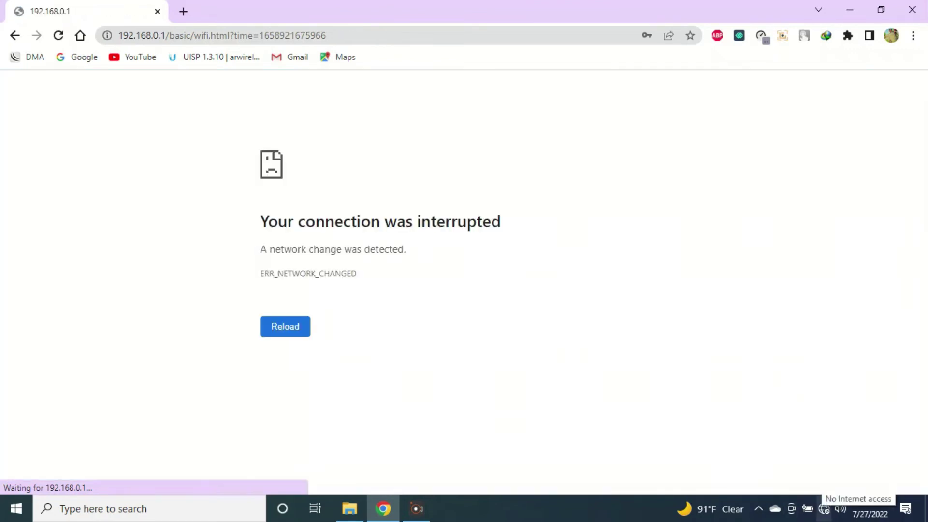
# Connect the PC to the renamed Wi-Fi network with the new security key and answer the discoverability prompt.
pyautogui.click(824, 508)
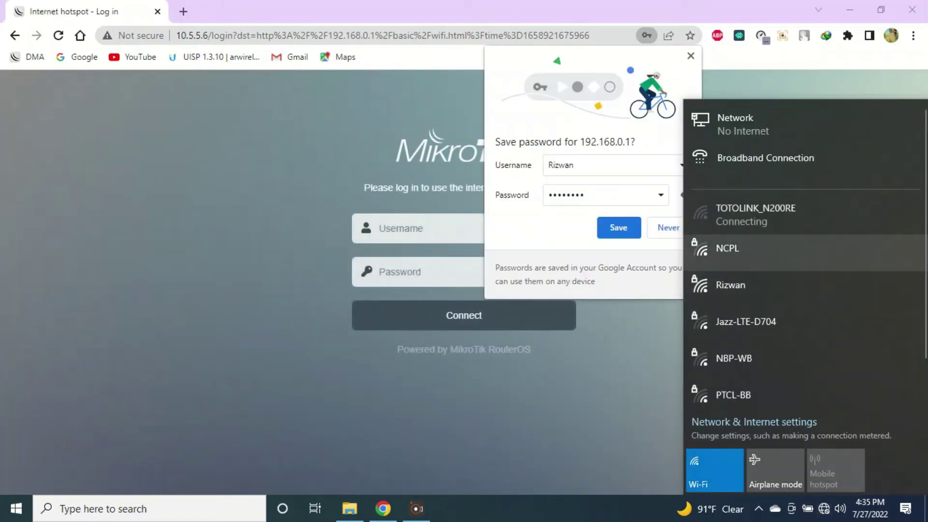
pyautogui.click(773, 289)
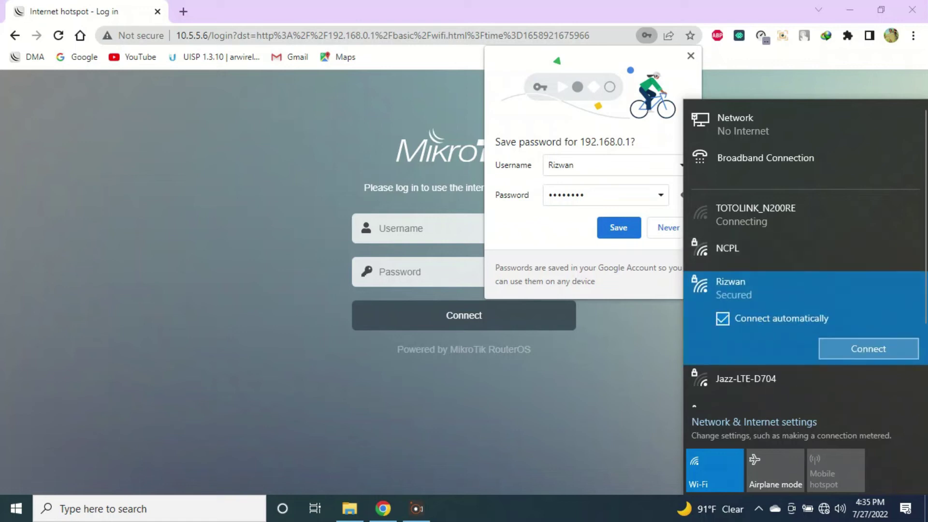
pyautogui.click(868, 348)
pyautogui.write('********')
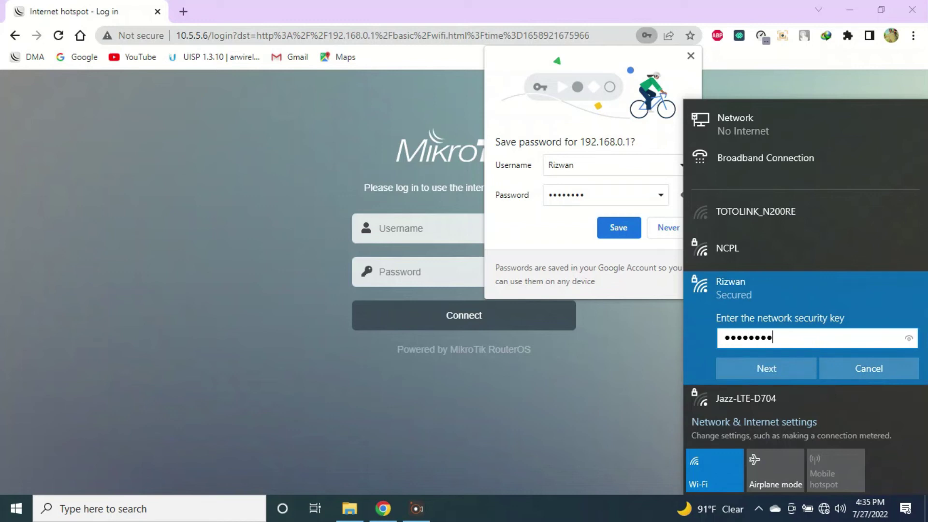
pyautogui.press('Return')
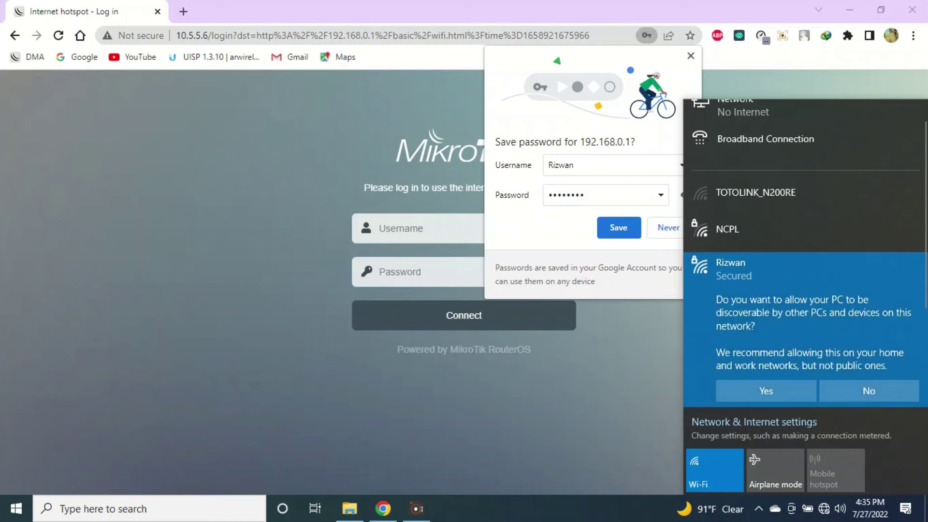
pyautogui.click(765, 391)
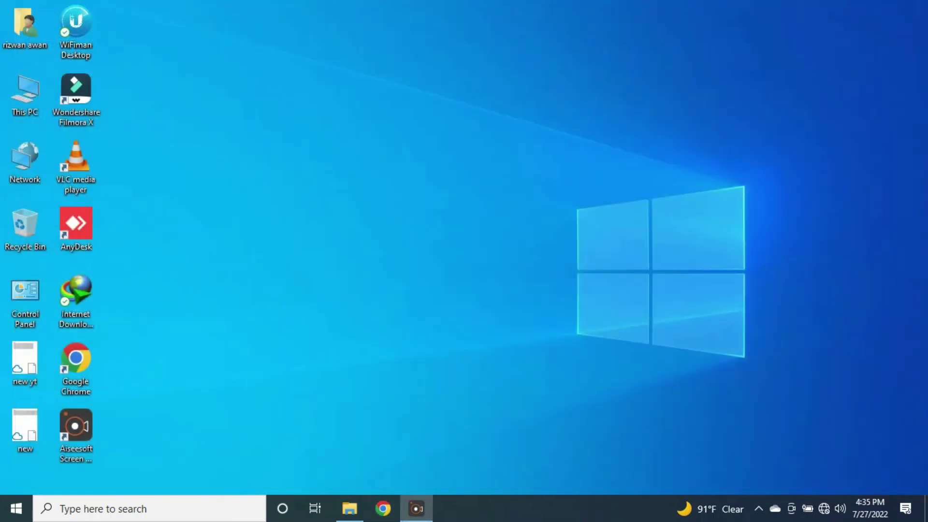
# Check the renamed network's properties, then open the Network & Internet status page.
pyautogui.moveTo(824, 509)
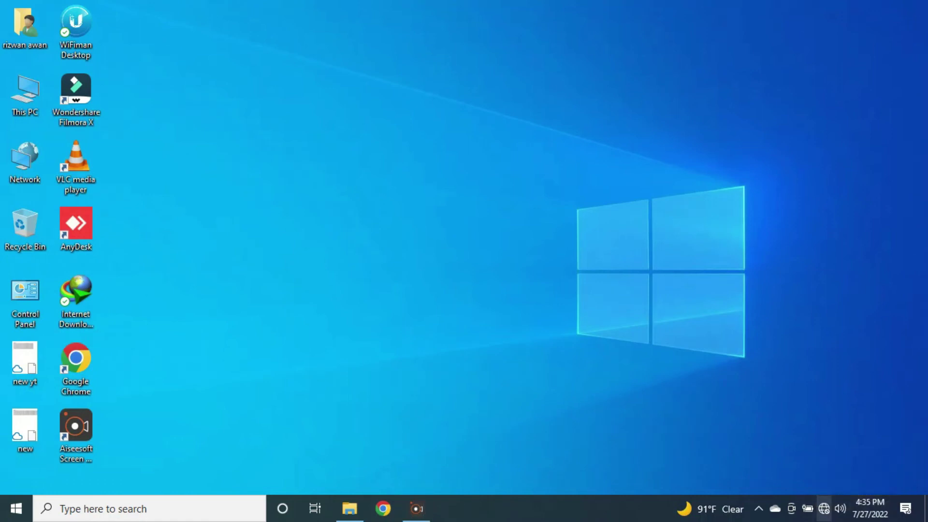
pyautogui.click(824, 509)
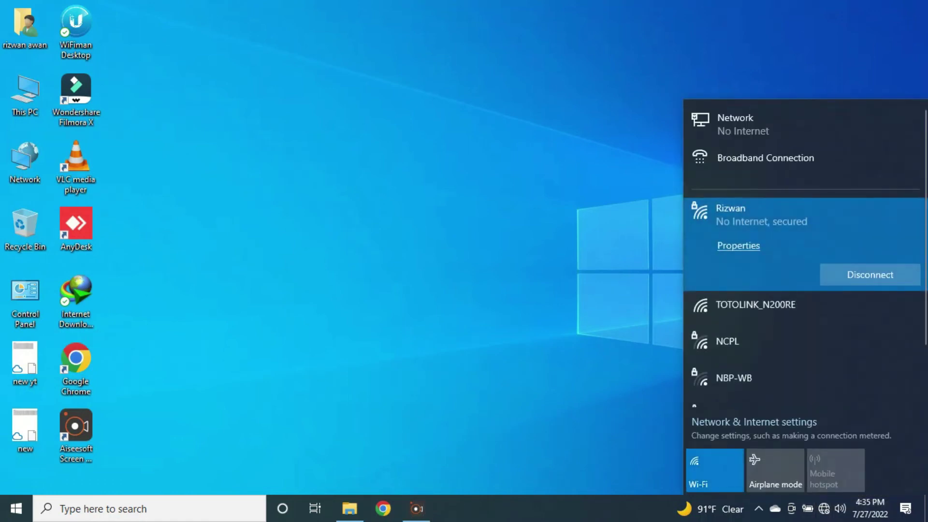
pyautogui.click(738, 246)
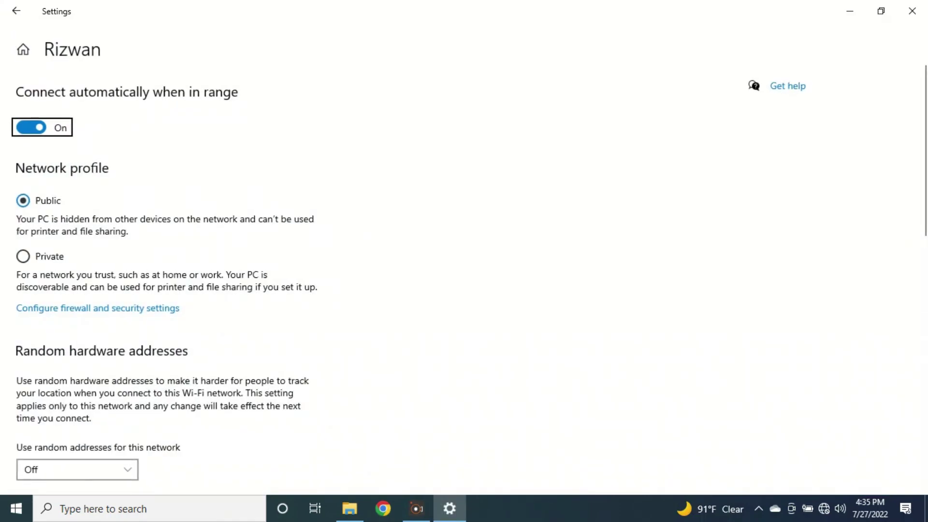
pyautogui.click(911, 11)
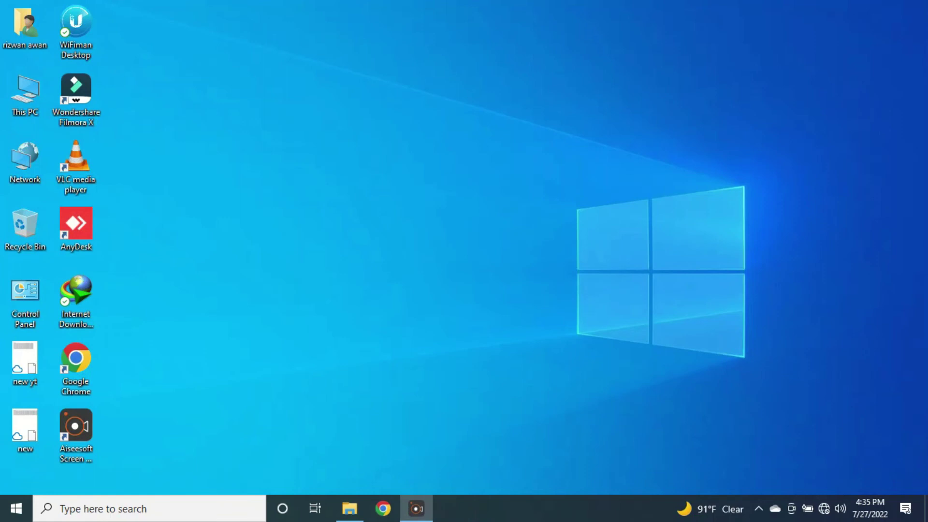
pyautogui.rightClick(824, 508)
pyautogui.click(824, 497)
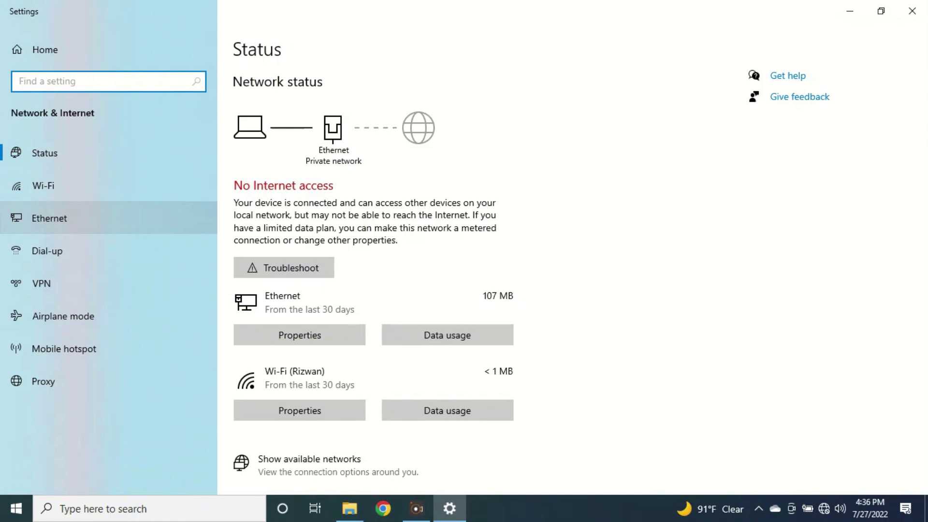
# View the Wi-Fi adapter details confirming gateway 192.168.0.1, then return to Chrome.
pyautogui.click(49, 218)
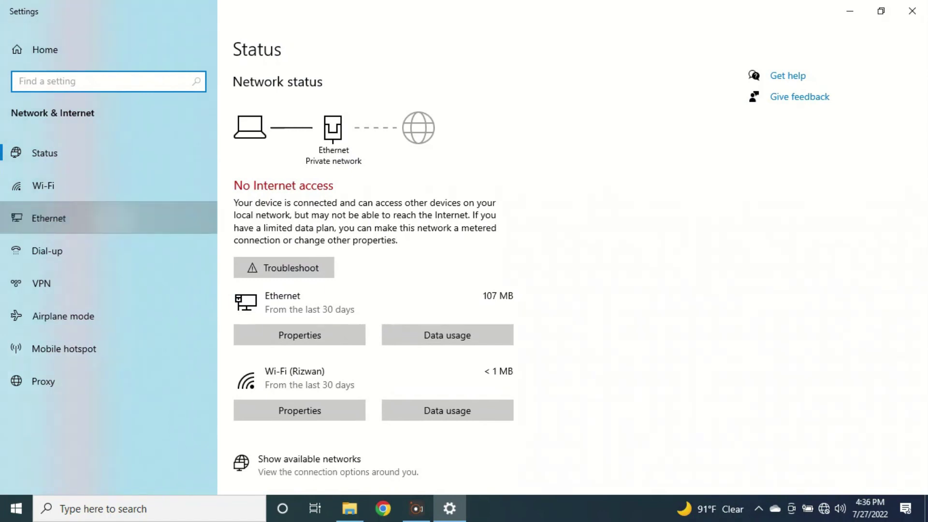
pyautogui.click(798, 94)
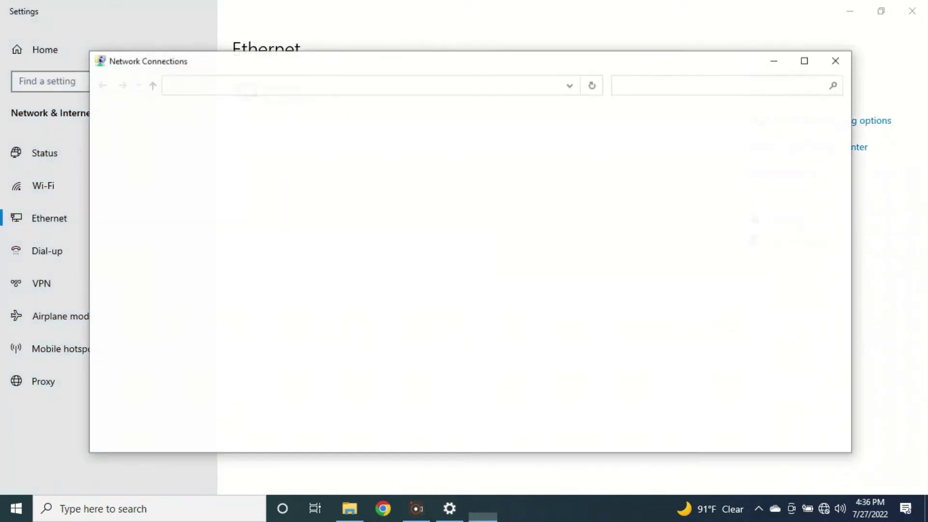
pyautogui.click(491, 140)
pyautogui.press('Return')
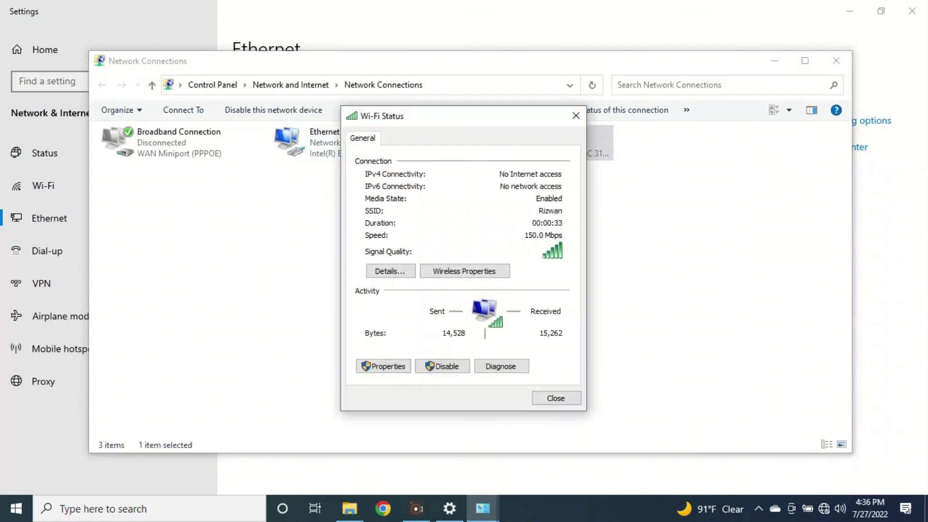
pyautogui.click(389, 271)
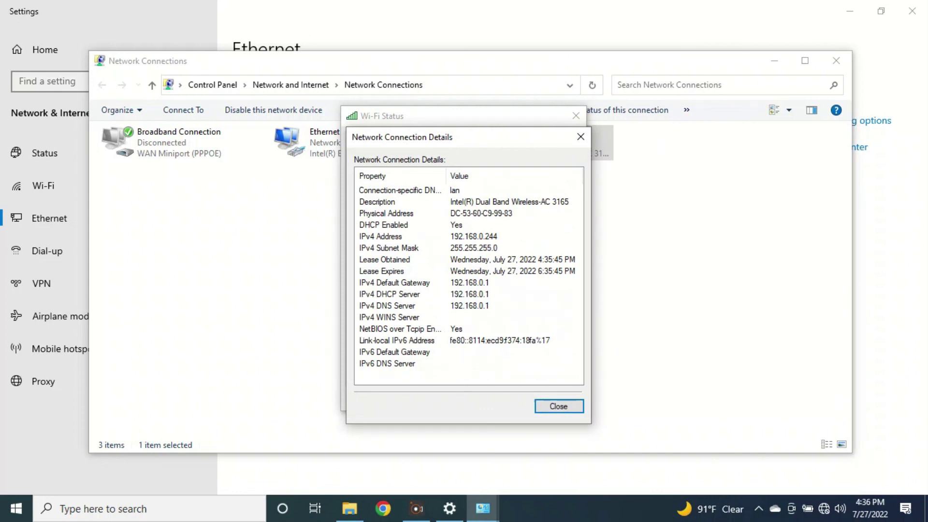
pyautogui.click(382, 508)
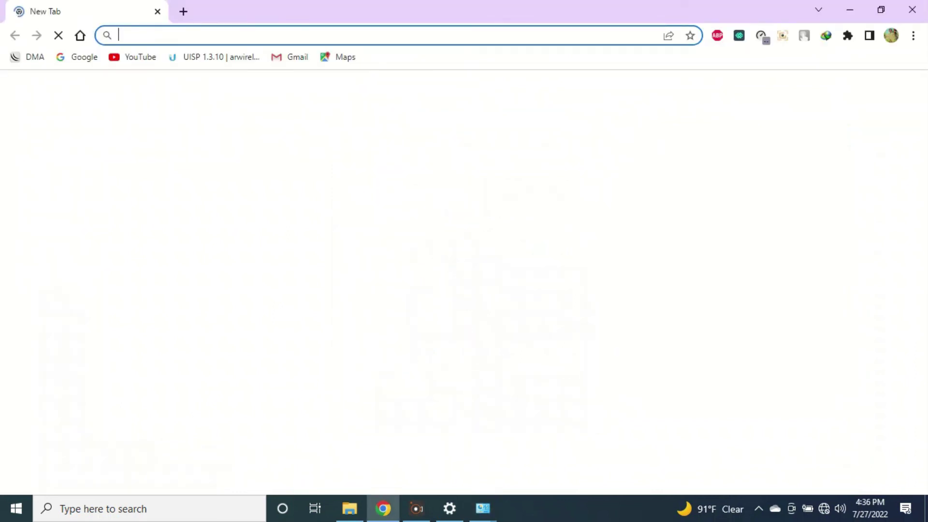
# Log back in at 192.168.0.1, skip the wizard, and open Wireless settings showing the new network name.
pyautogui.write('192')
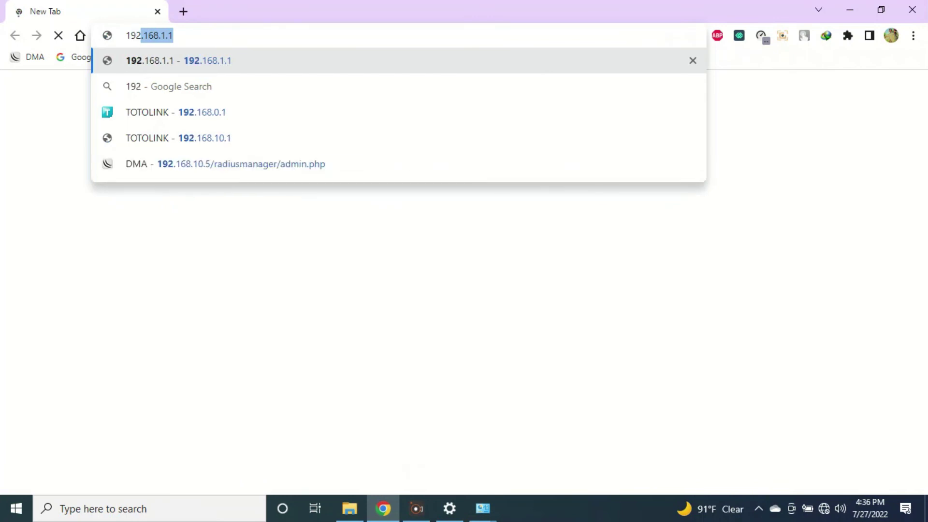
pyautogui.press('Down')
pyautogui.press('Down')
pyautogui.press('Return')
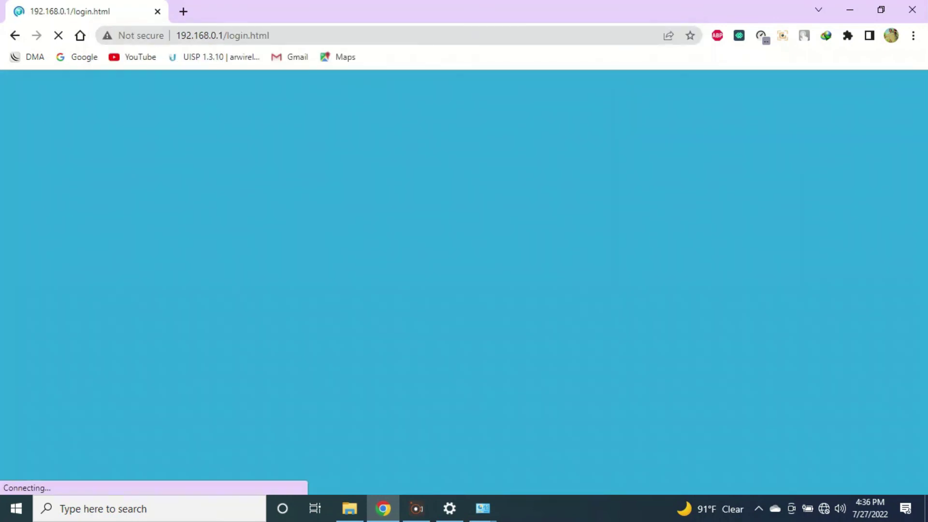
pyautogui.write('a')
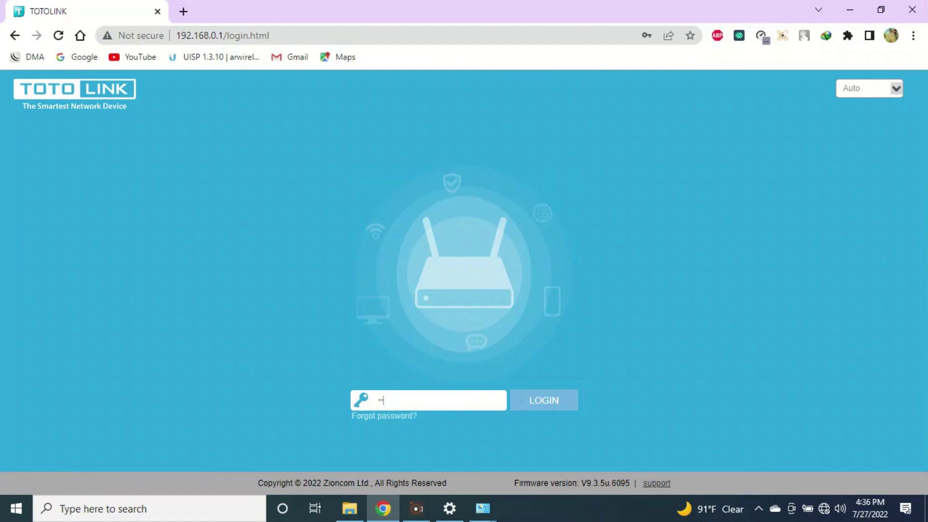
pyautogui.write('dmin')
pyautogui.press('Return')
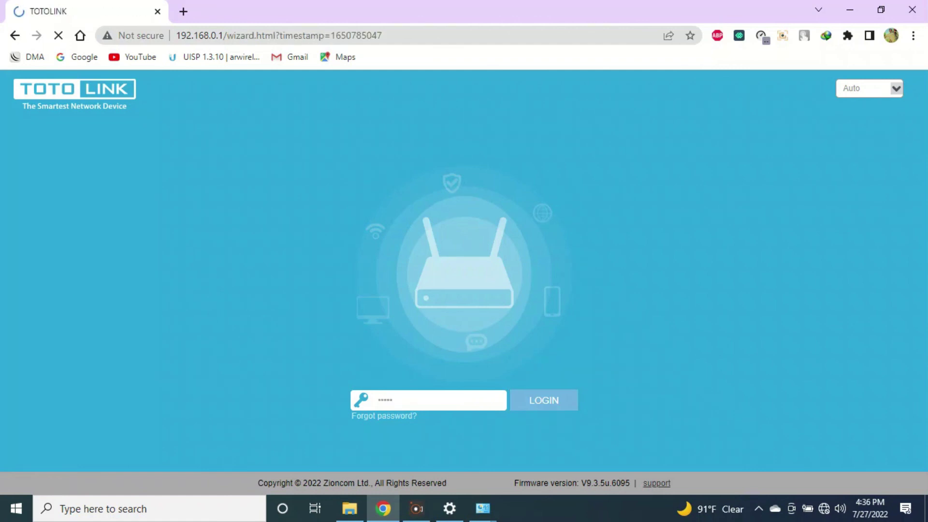
pyautogui.click(417, 245)
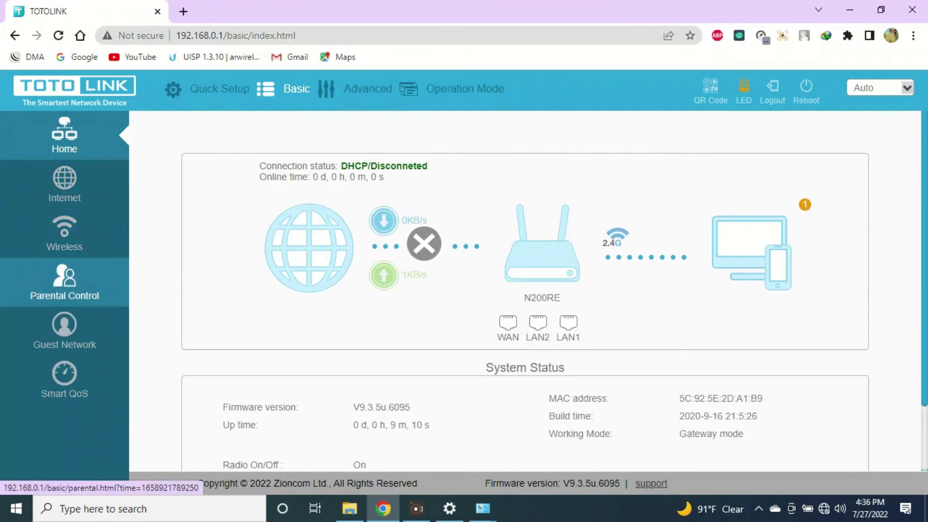
pyautogui.click(64, 234)
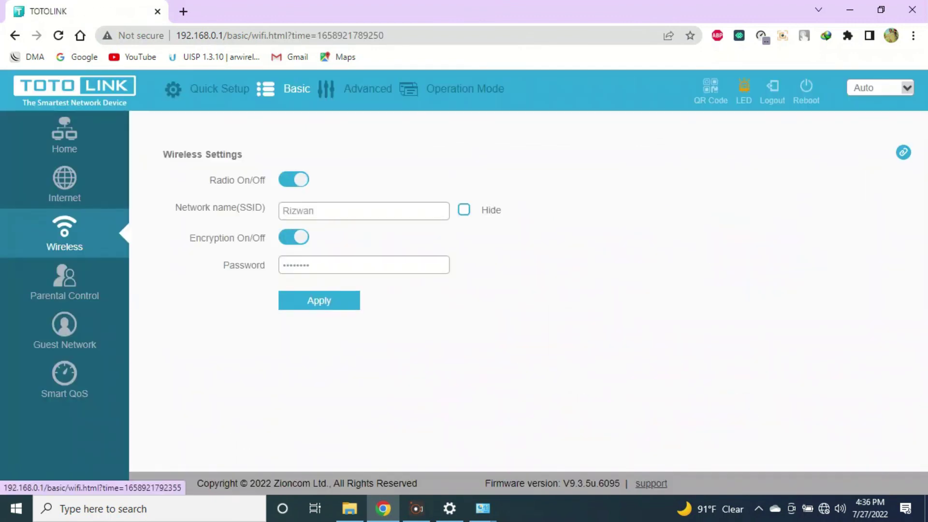